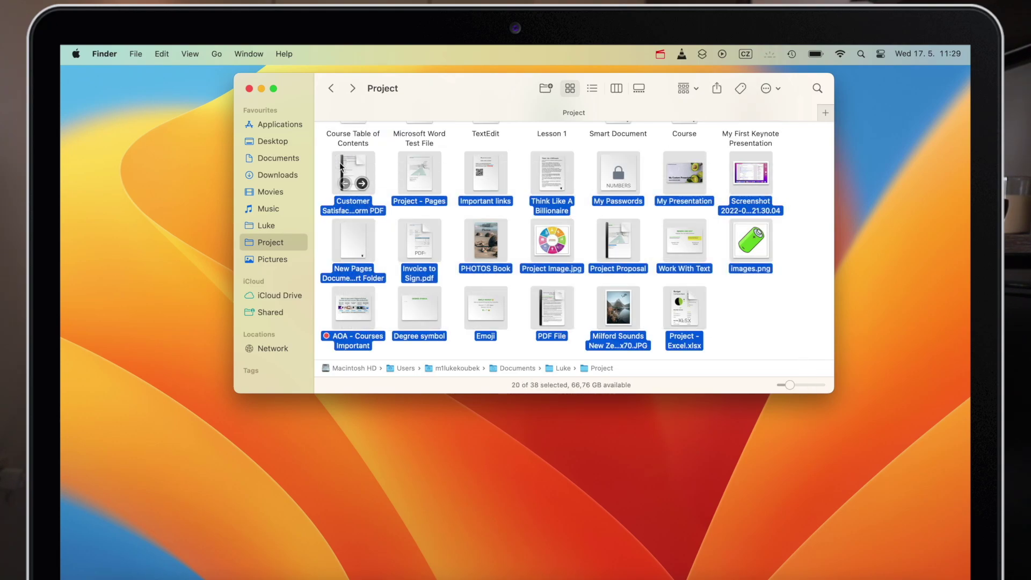
Open the Get Info window for the Milford Sounds New Zealand 50x70.JPG photo
key("super+i")
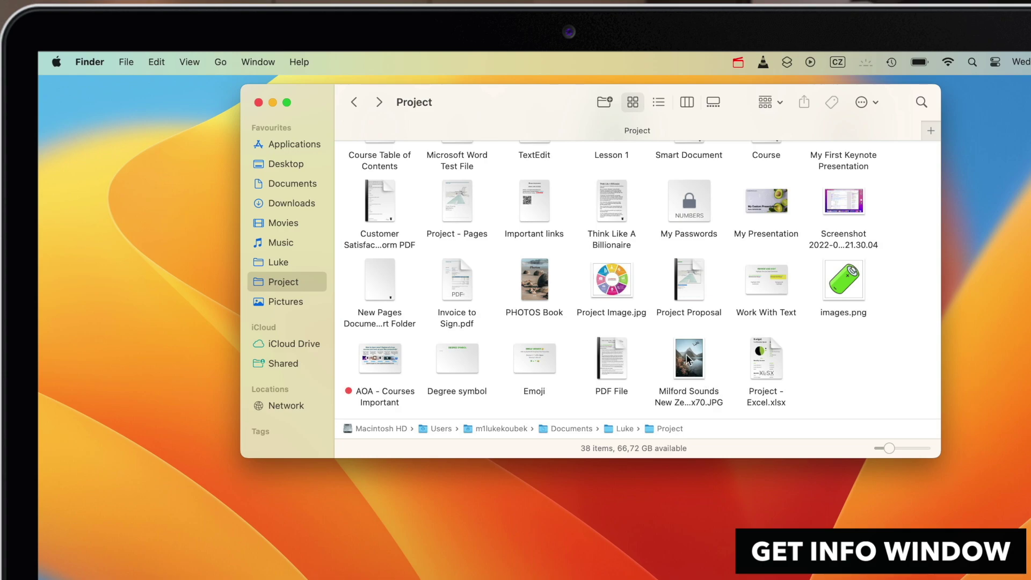
left_click(688, 359)
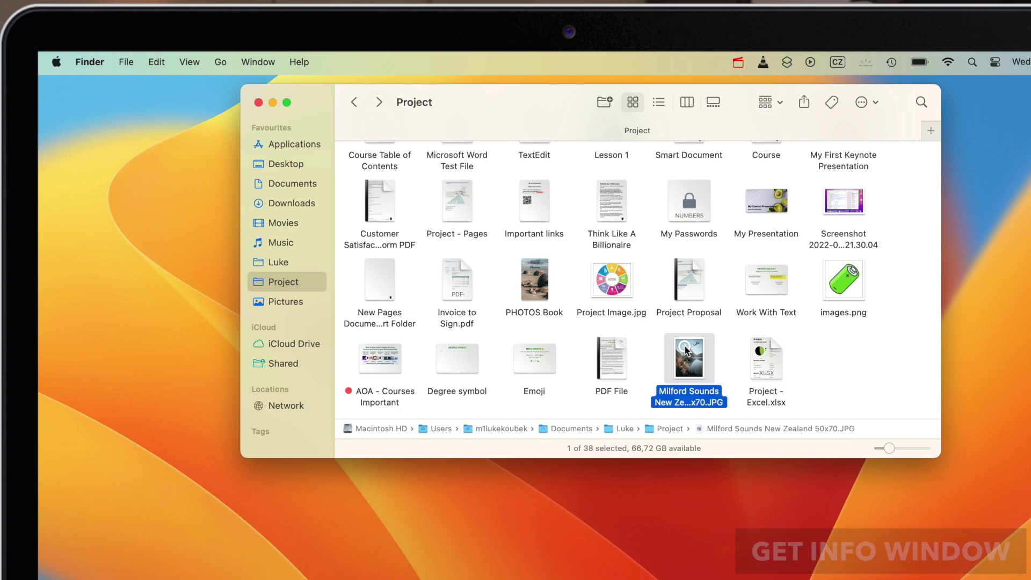
key("super+i")
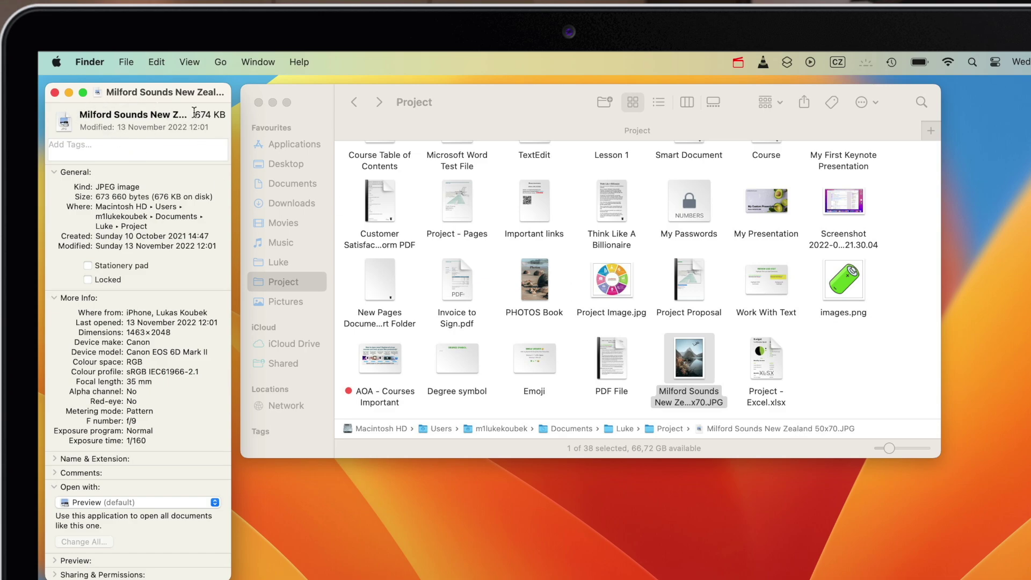
Highlight the photo's 674 KB size and 1463×2048 dimensions in the info window
left_click_drag(196, 113, 224, 113)
left_click_drag(126, 332, 198, 333)
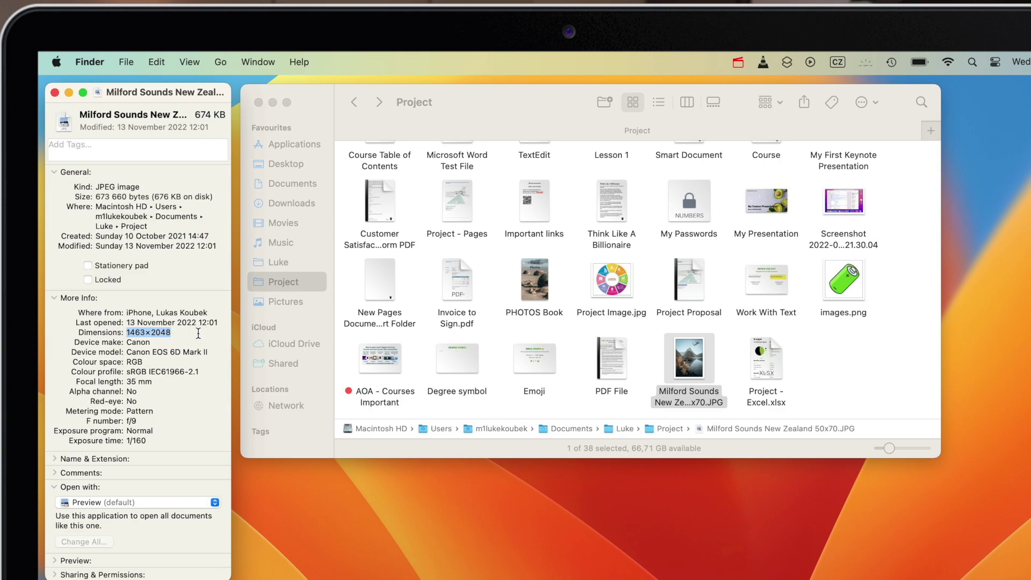
left_click(198, 334)
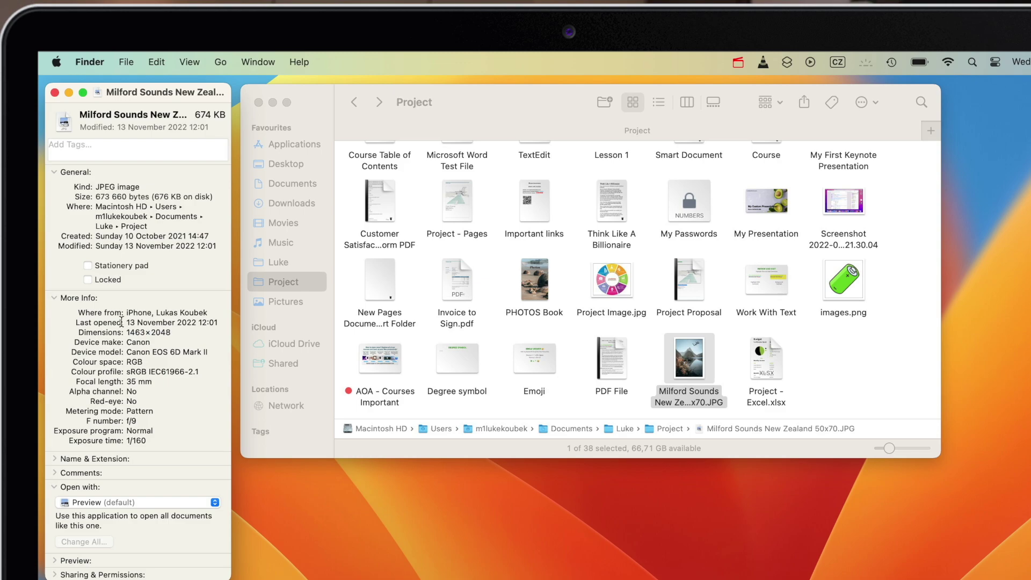
Collapse More Info, expand Name & Extension, and select 'Milford Sounds' in the filename field
left_click(54, 298)
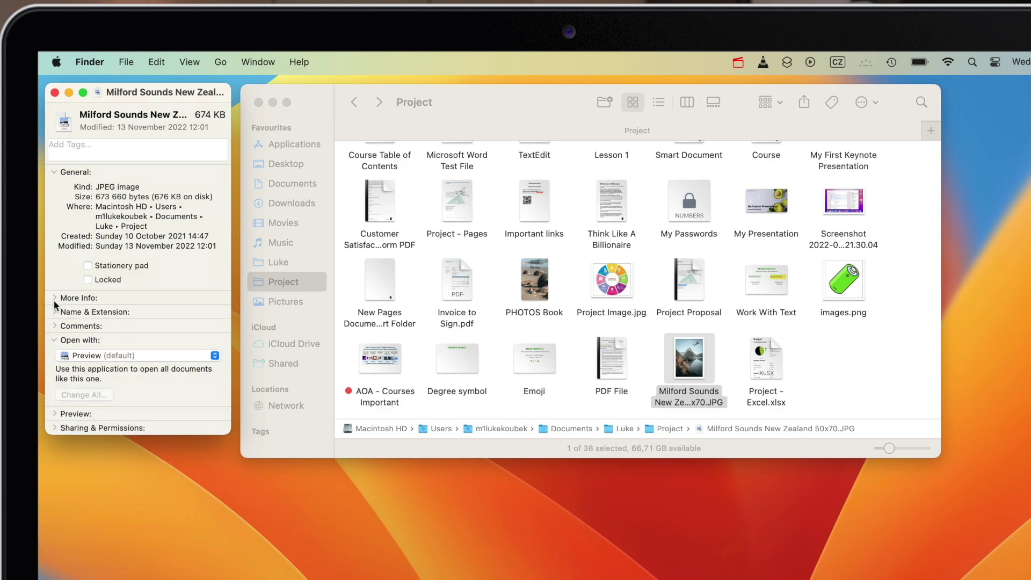
left_click(55, 313)
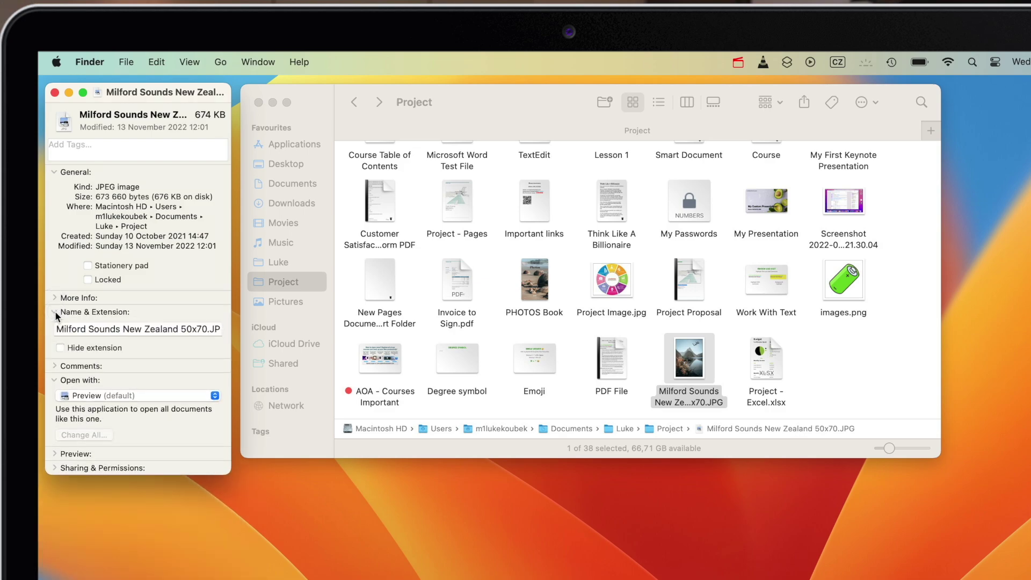
left_click(116, 329)
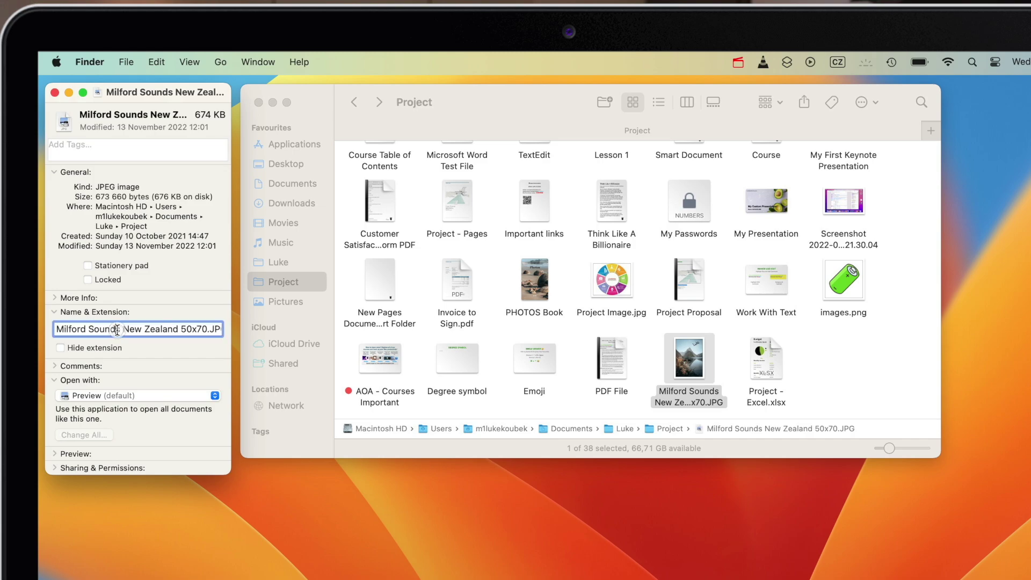
left_click_drag(118, 329, 39, 333)
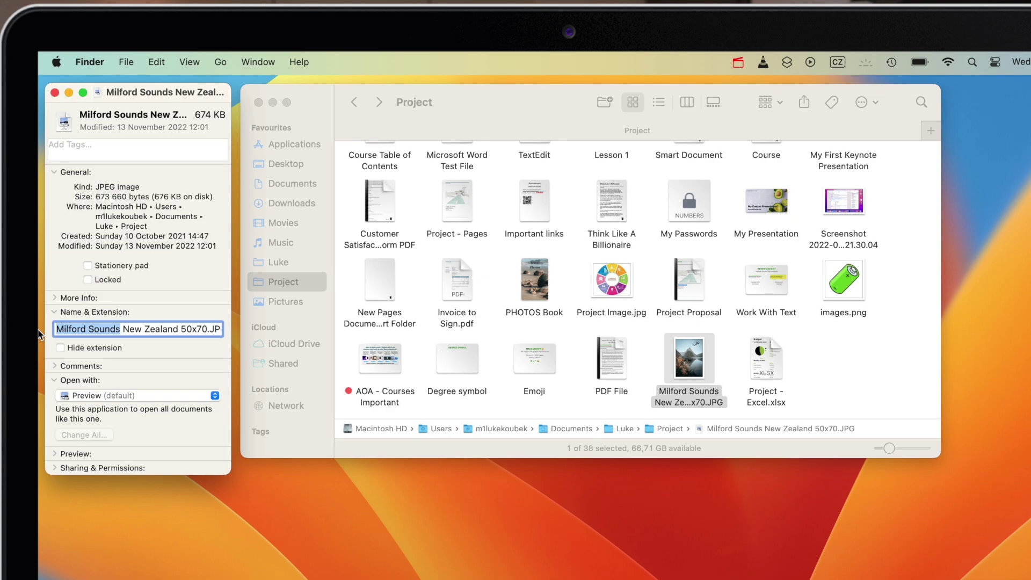
Select PDF File and show its Get Info window with Cmd+I
left_click(609, 357)
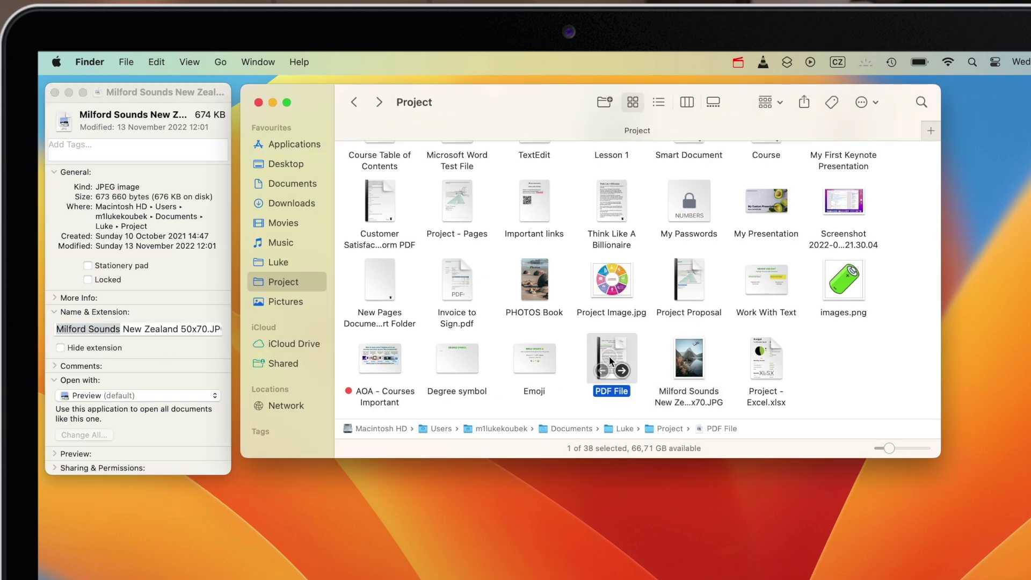
key("super+i")
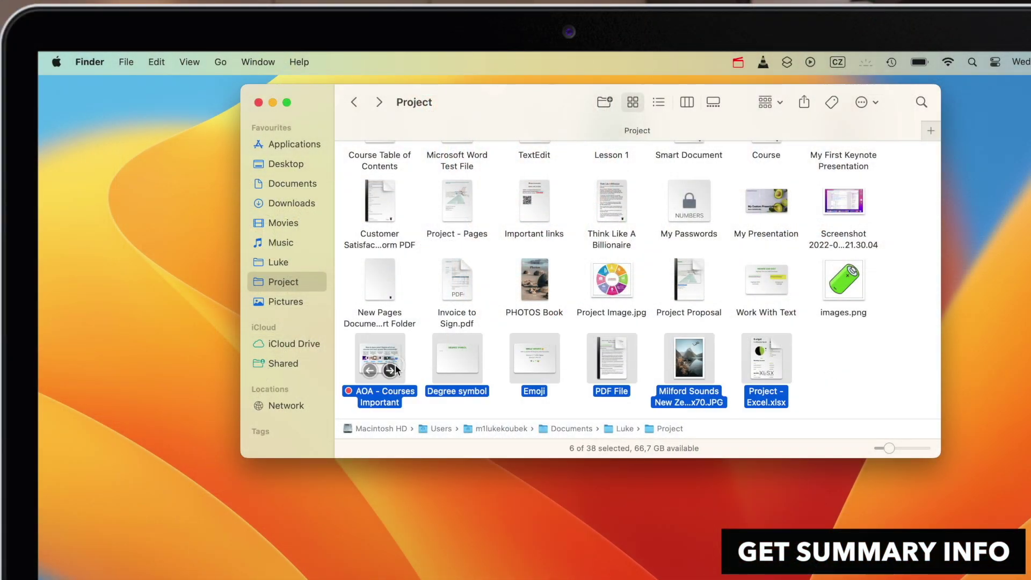
Open Get Summary Info from the File menu for the six files: 6 items, 2 MB
left_click(126, 62)
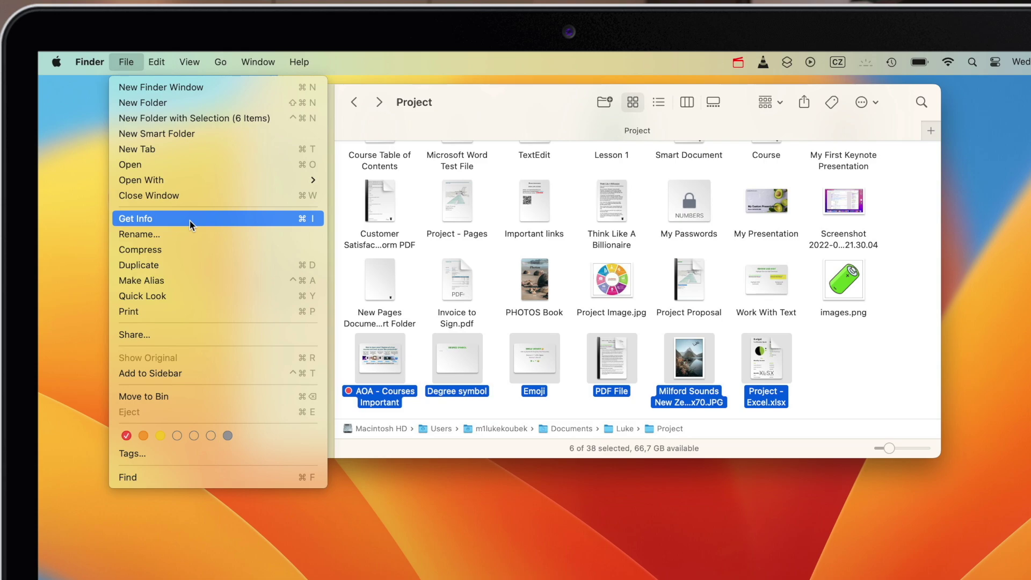
key("ctrl")
left_click(218, 218, "ctrl")
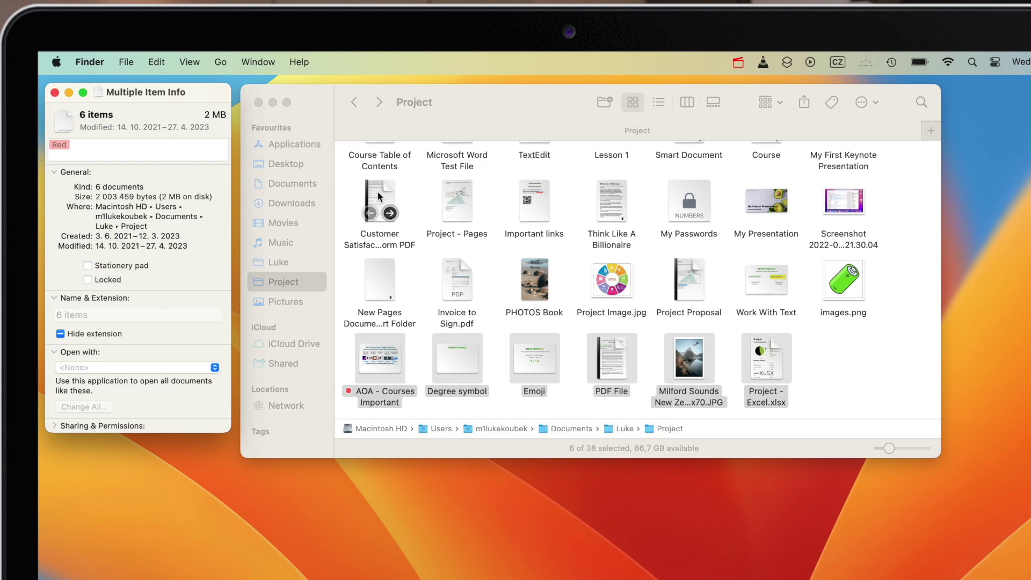
Move the six selected files into a New Folder With Items inside Project
left_click(500, 124)
right_click(608, 350)
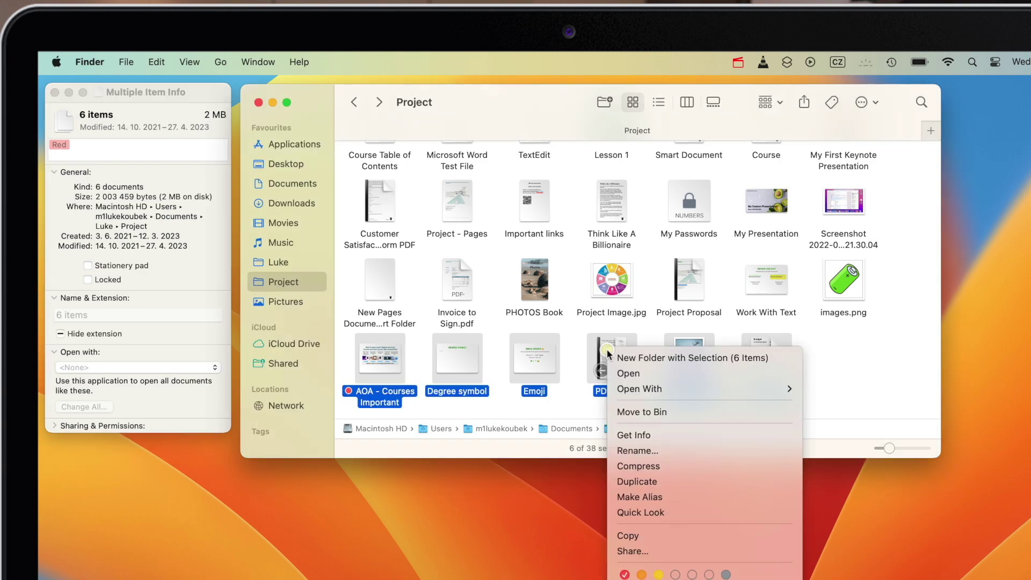
left_click(644, 357)
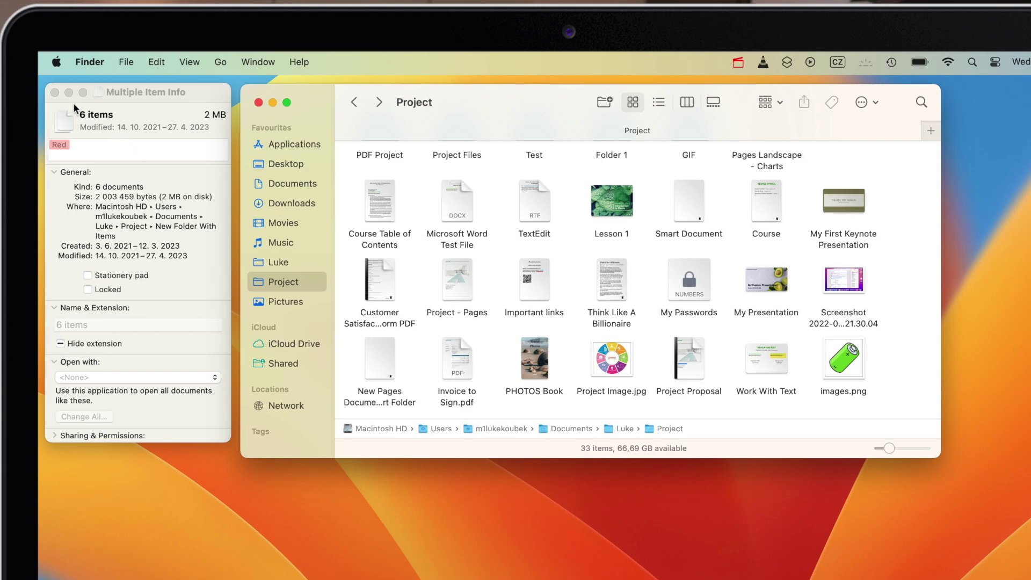
Close the summary and open the Show Inspector window for New Pages Document for a Smart Folder
left_click(55, 92)
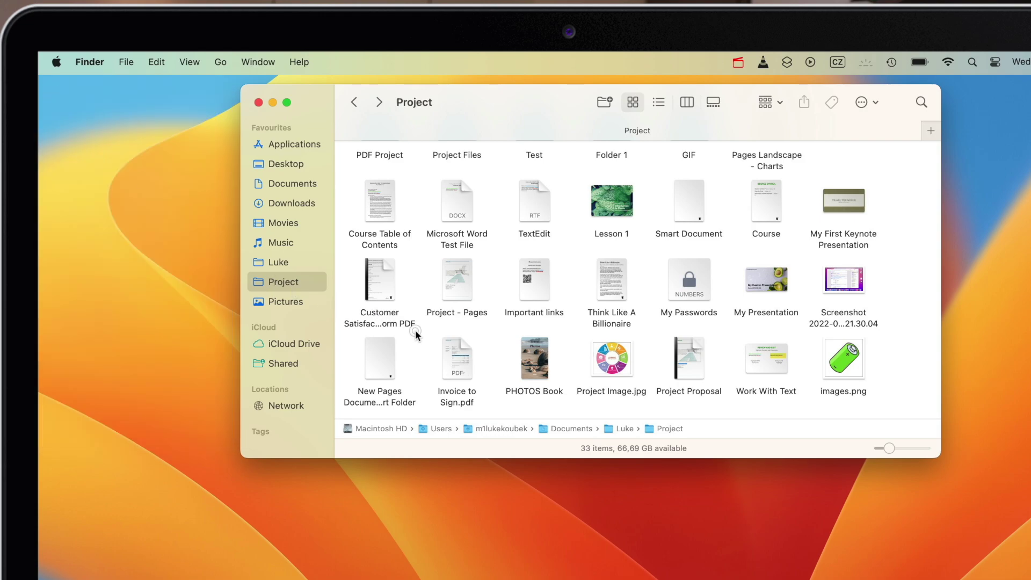
left_click(381, 354)
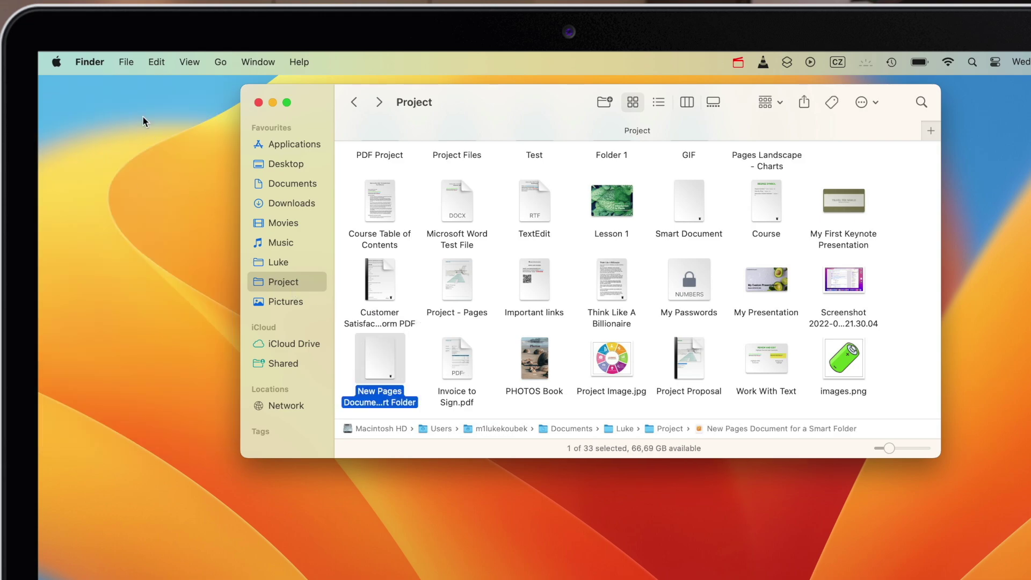
left_click(125, 64)
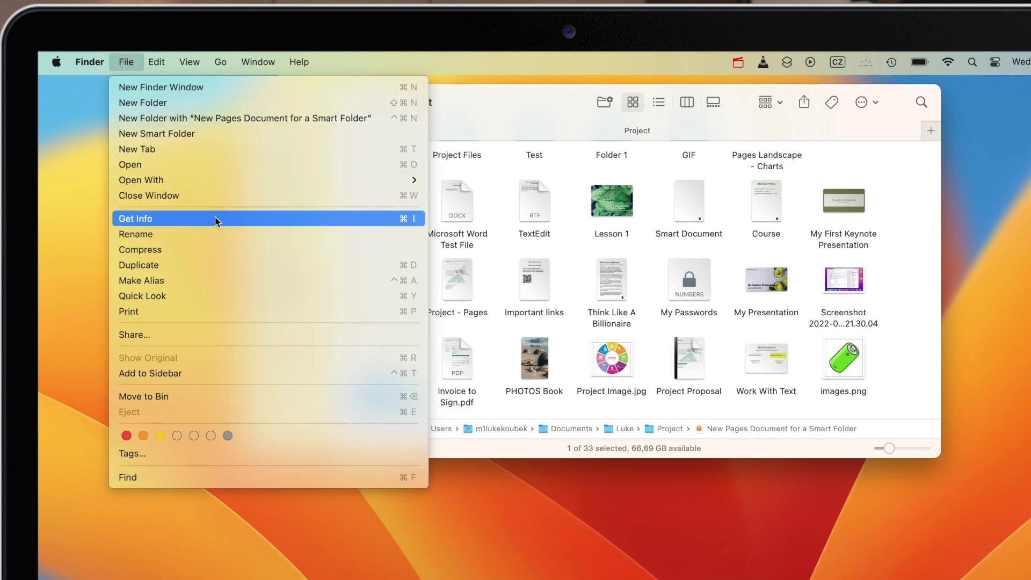
key("alt")
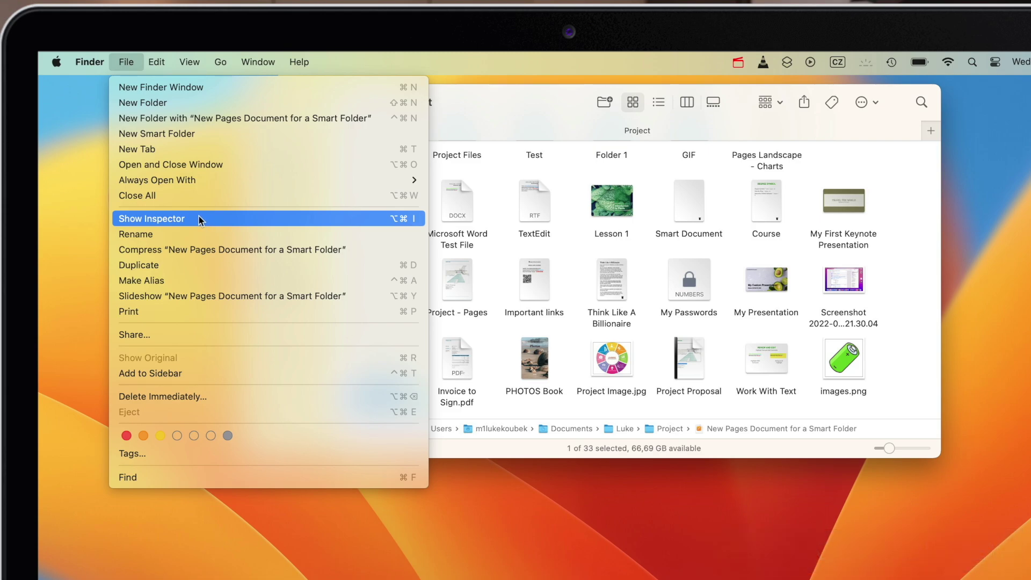
left_click(199, 219)
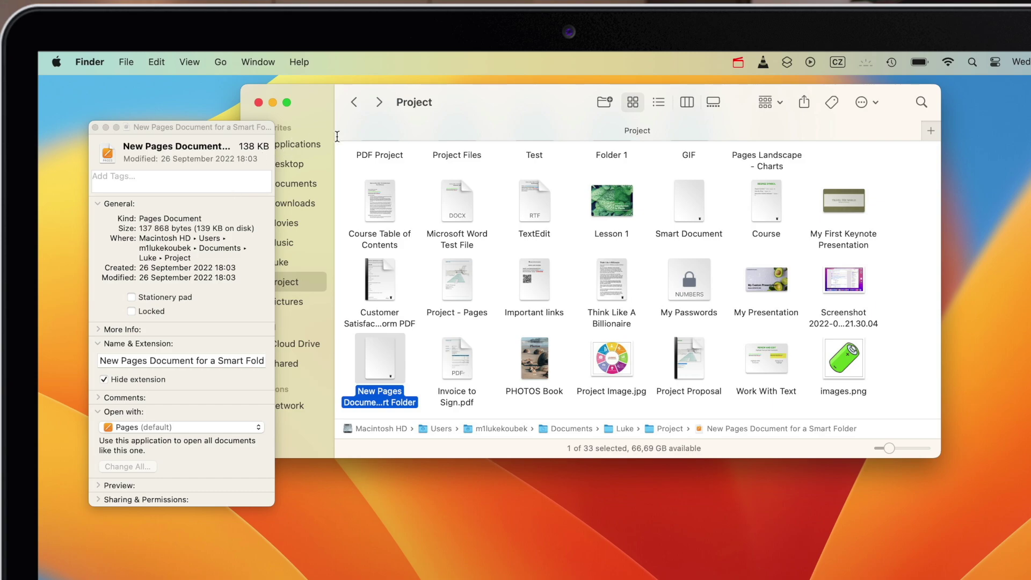
Move the Project window down and right, then arrow the selection to Important links
left_click_drag(466, 124, 375, 122)
left_click_drag(395, 119, 424, 153)
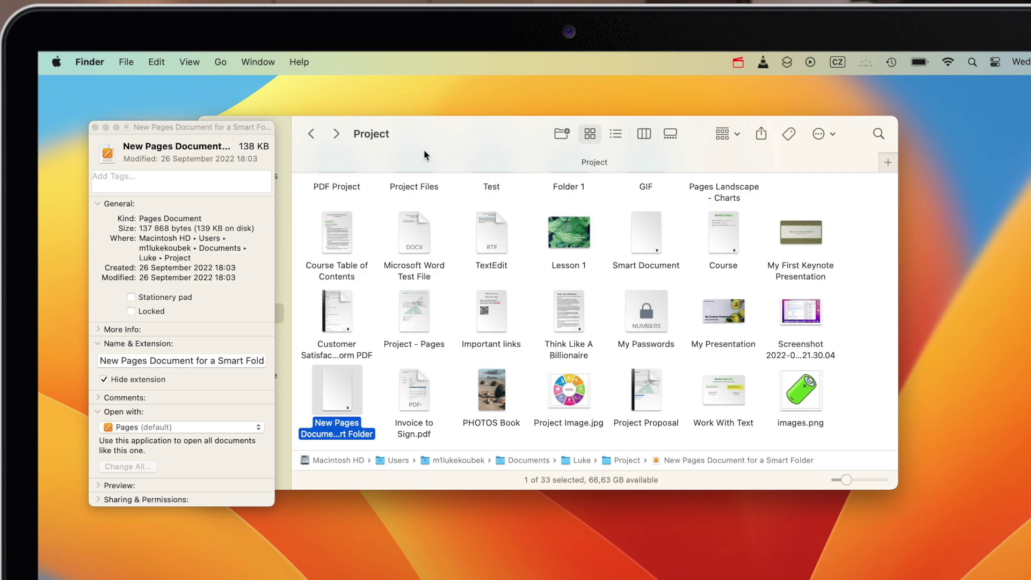
key("Right")
key("Right")
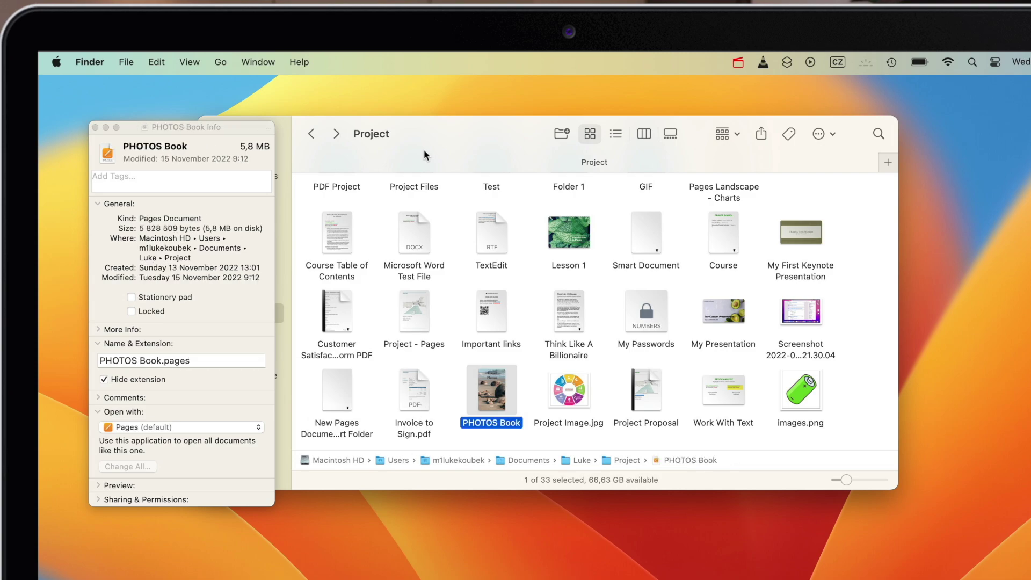
key("Up")
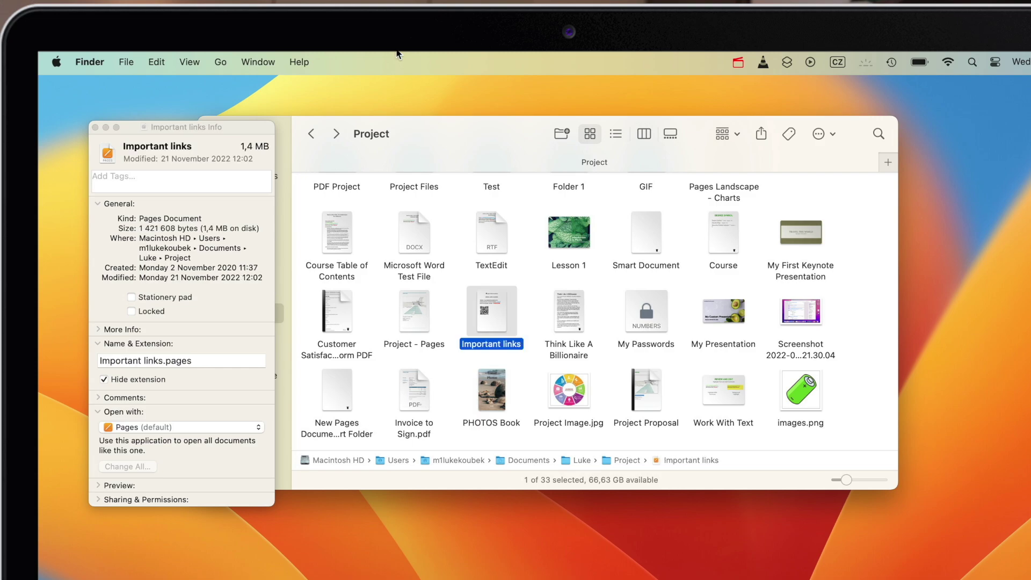
Inspect Smart Document and Lesson 1, then select five first-row documents totalling 872 KB
left_click(646, 233)
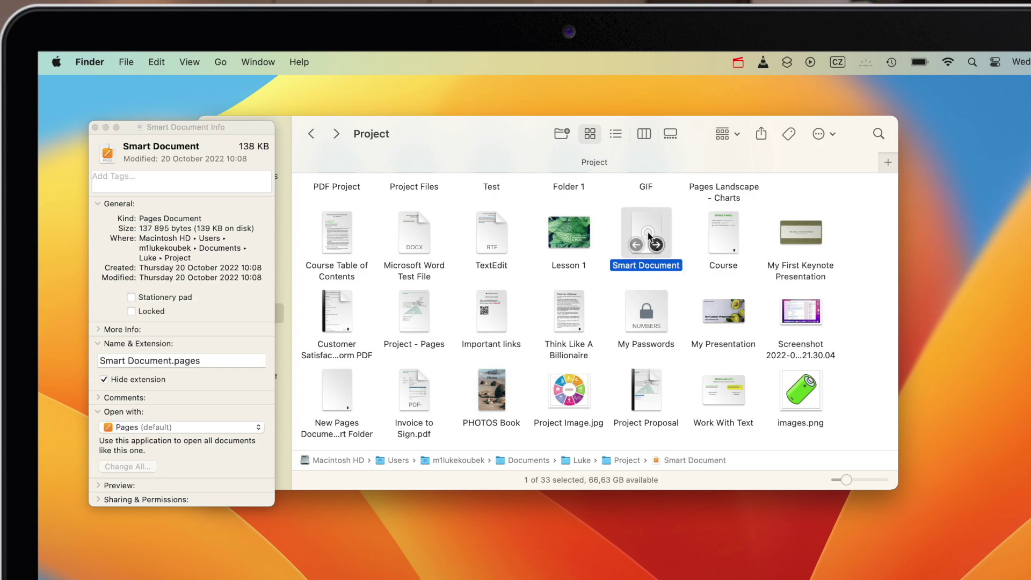
left_click(586, 229)
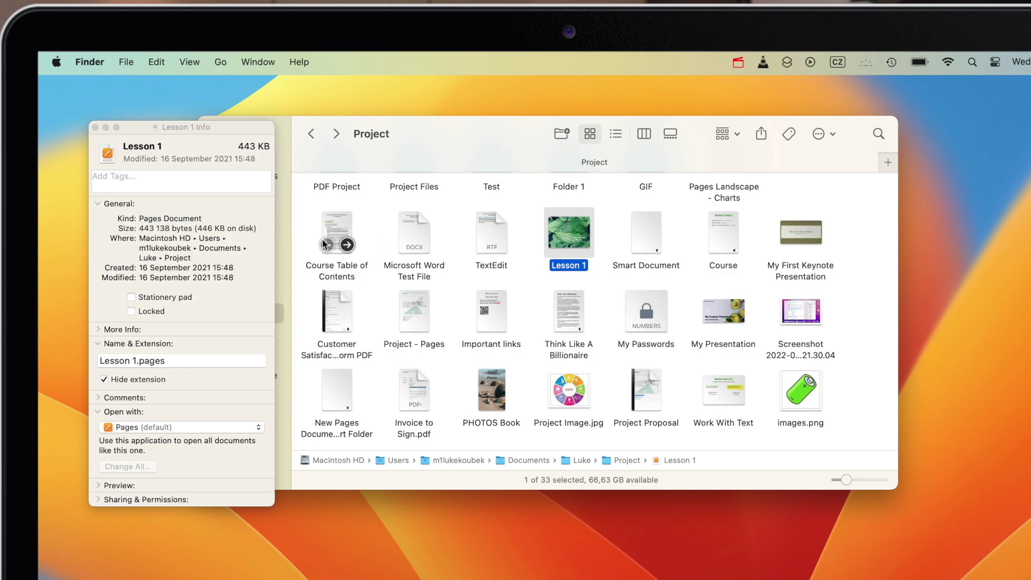
left_click_drag(304, 232, 659, 243)
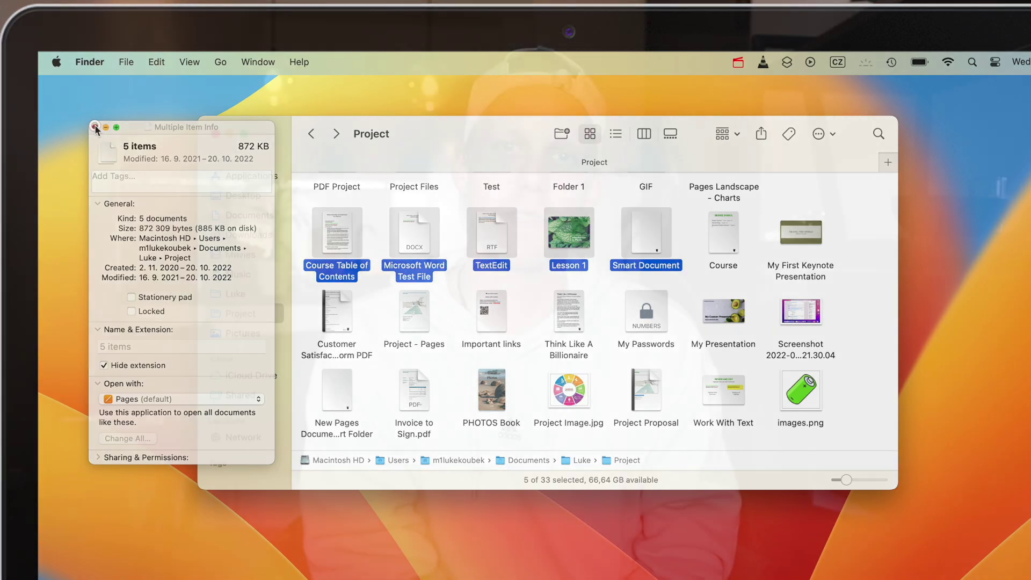
Close the floating Inspector window
left_click(95, 128)
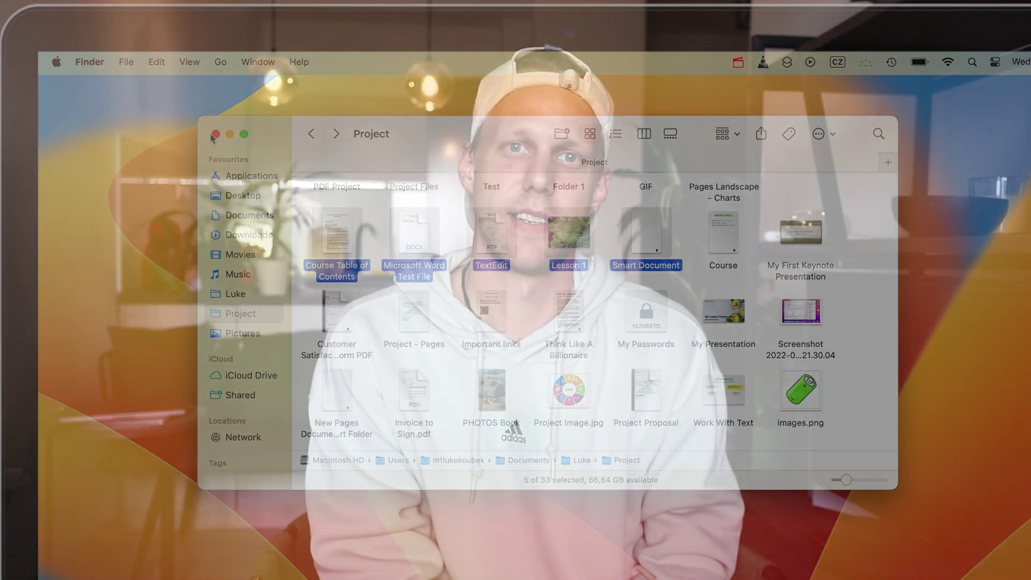